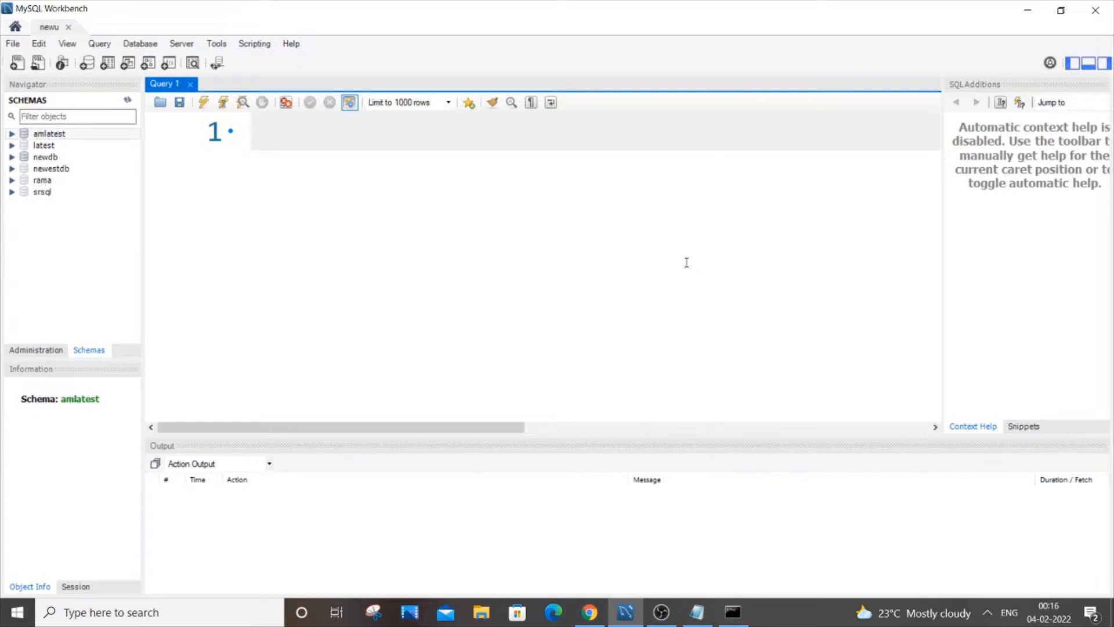
In Command Prompt, dump the amlatest database to dump.sql using mysqldump on localhost as root, entering the account password.
left_click(739, 617)
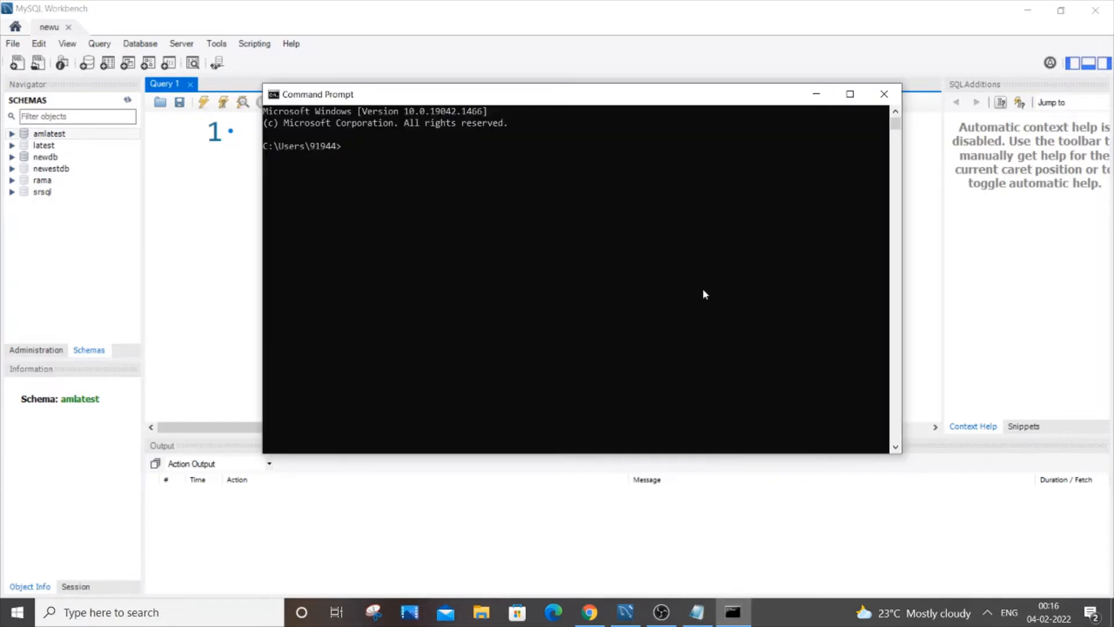
type("mysqldump -hlocalhost -uroot ")
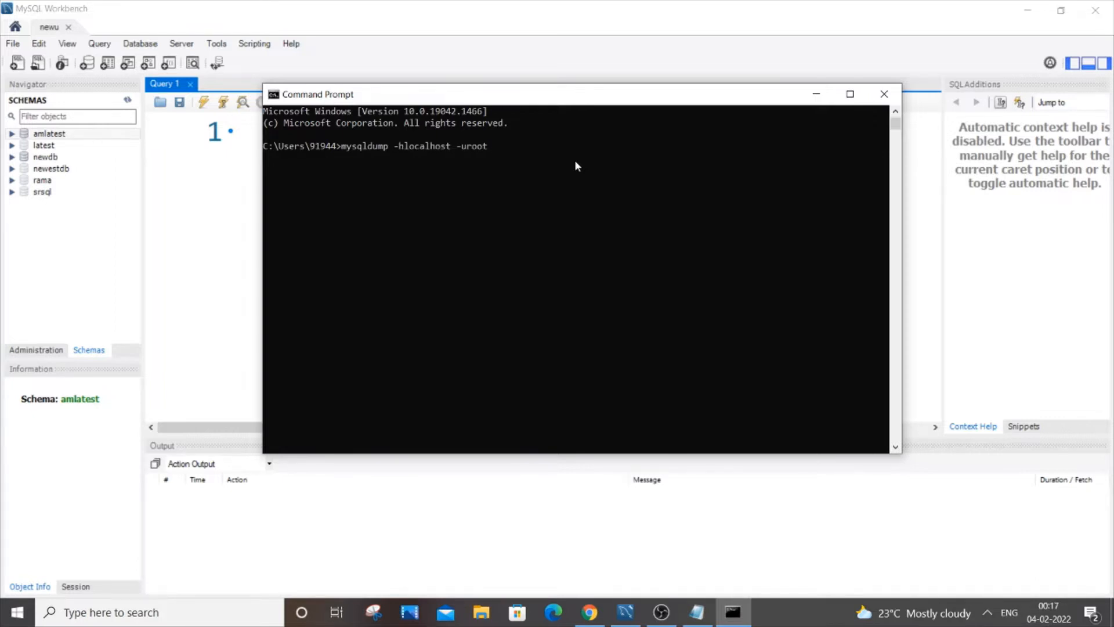
type("-p amlatest >")
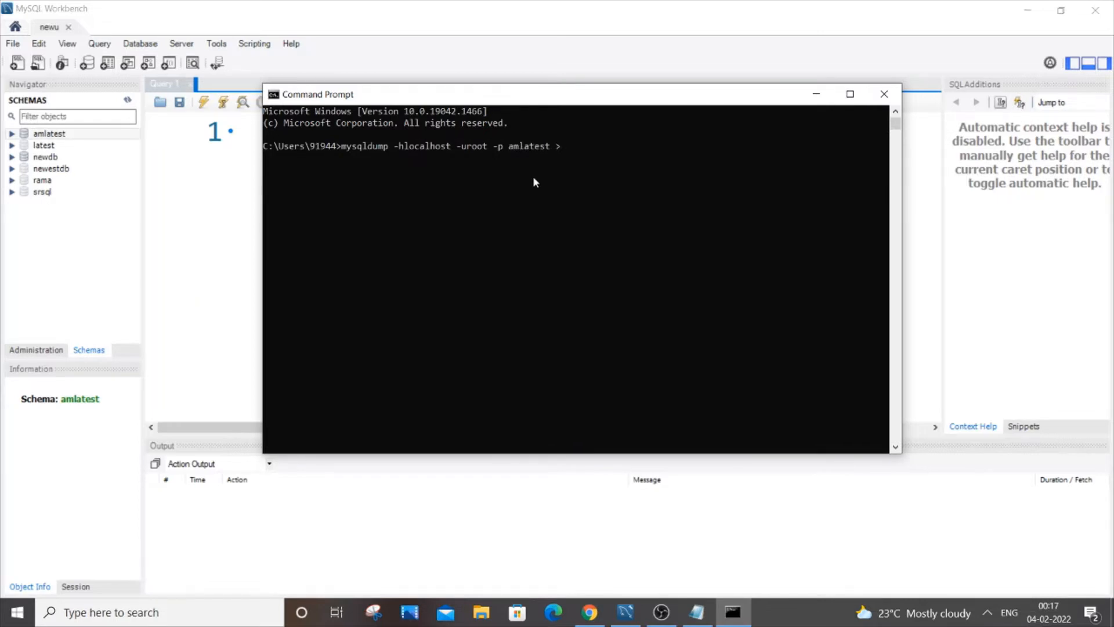
type("dump.sql")
key("Return")
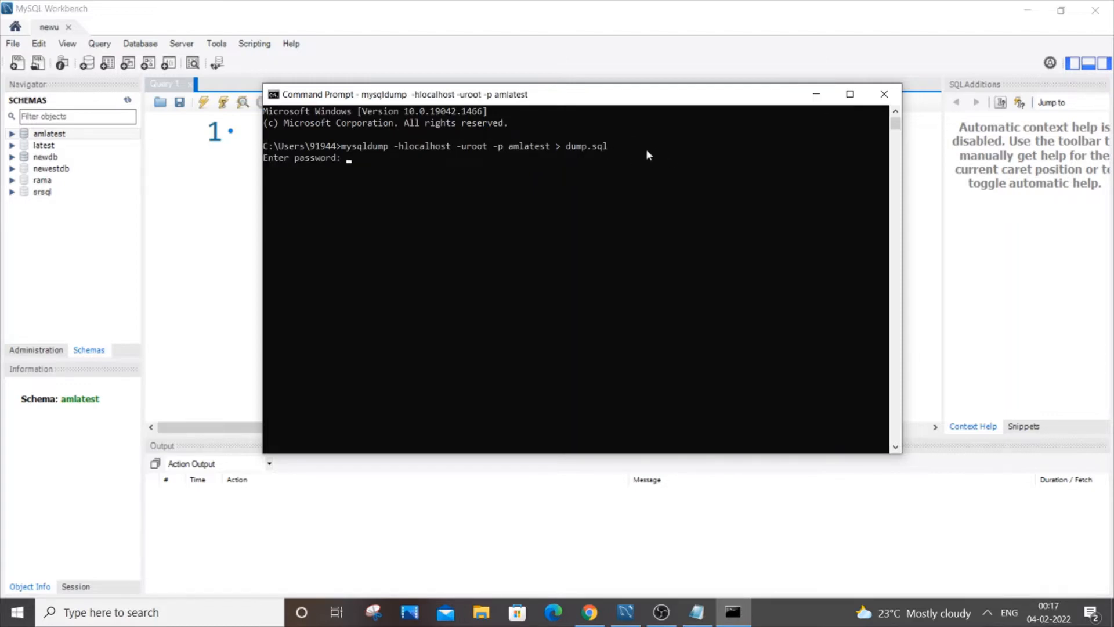
type("******")
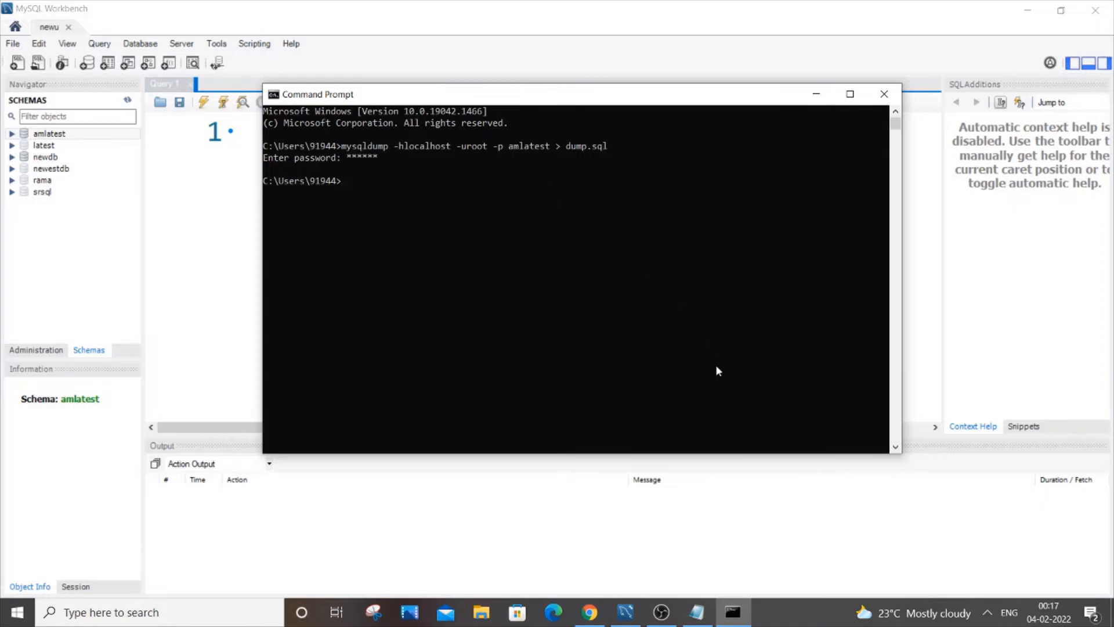
Log in to the MySQL command-line client as root, entering the account password.
type("mysql -u root -p")
key("Return")
type("******")
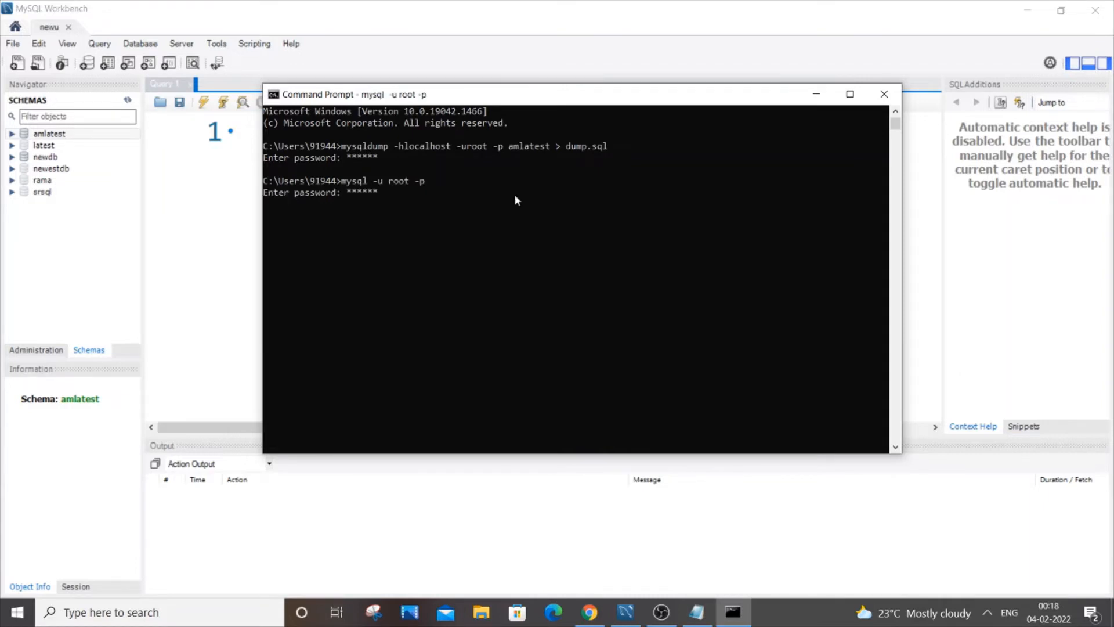
key("Return")
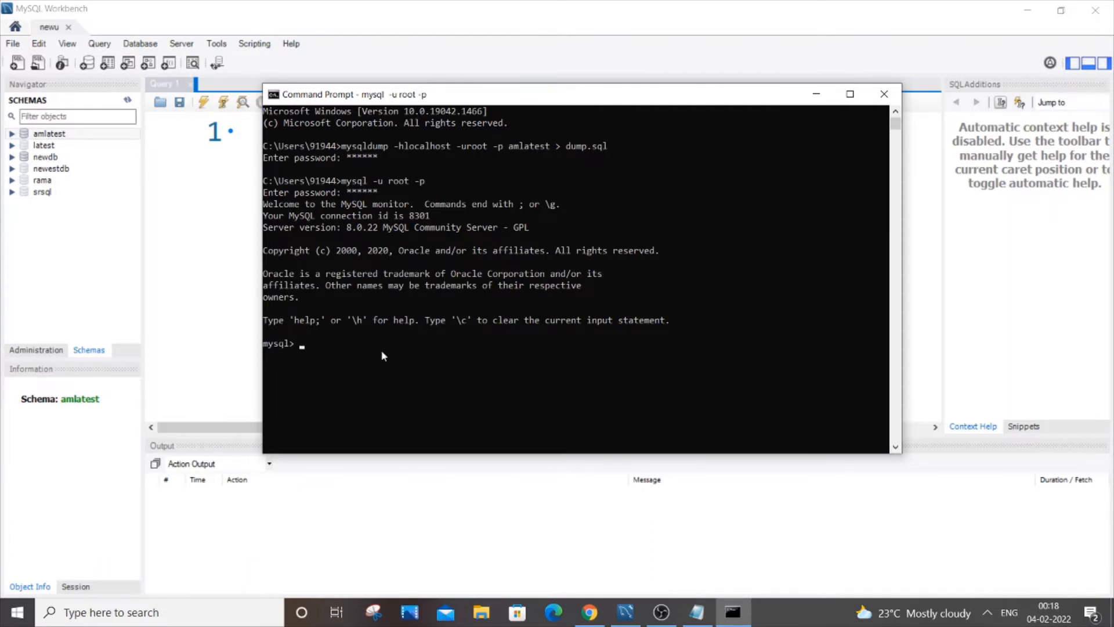
Create a new database named hello.
type("ret")
key("BackSpace")
type("ate database hello;")
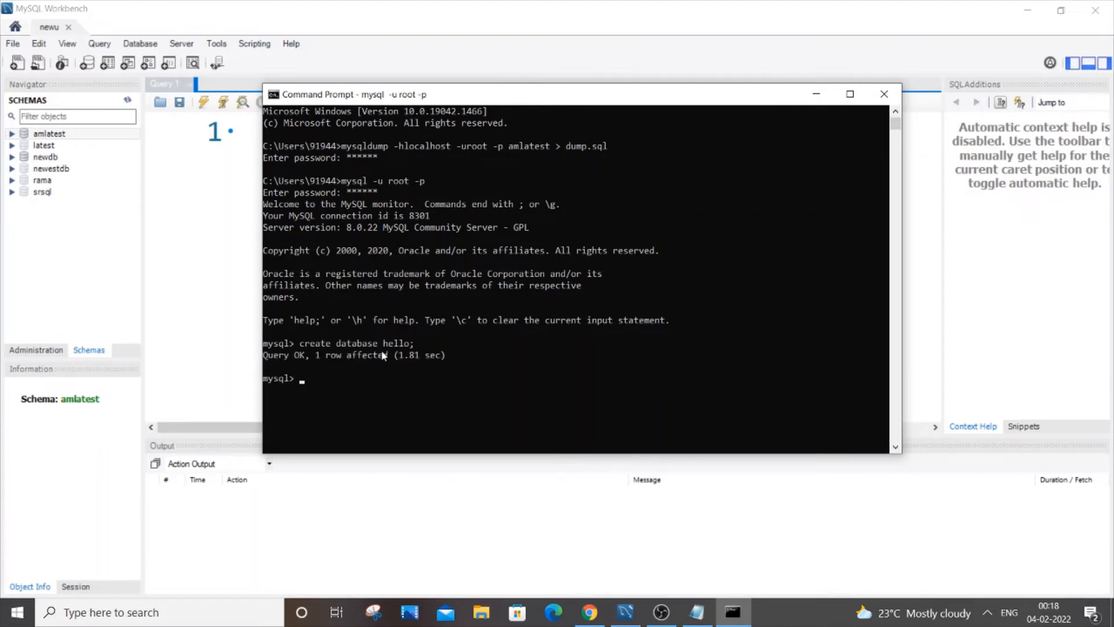
In MySQL Workbench, refresh the schema list and compare the tables of the hello and amlatest schemas.
left_click(128, 103)
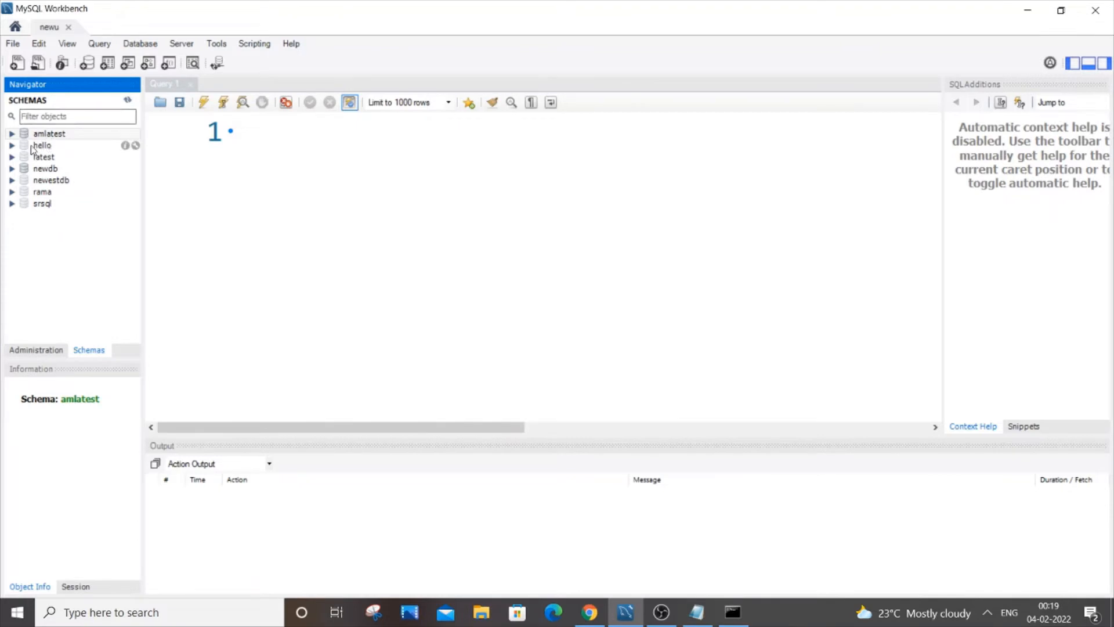
left_click(12, 145)
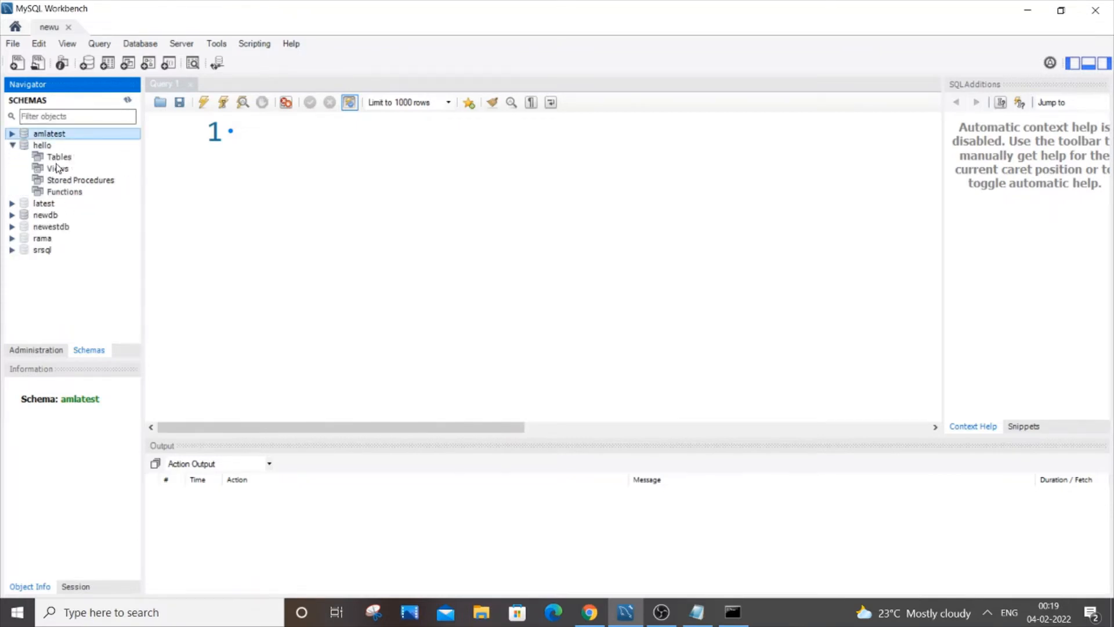
left_click(58, 158)
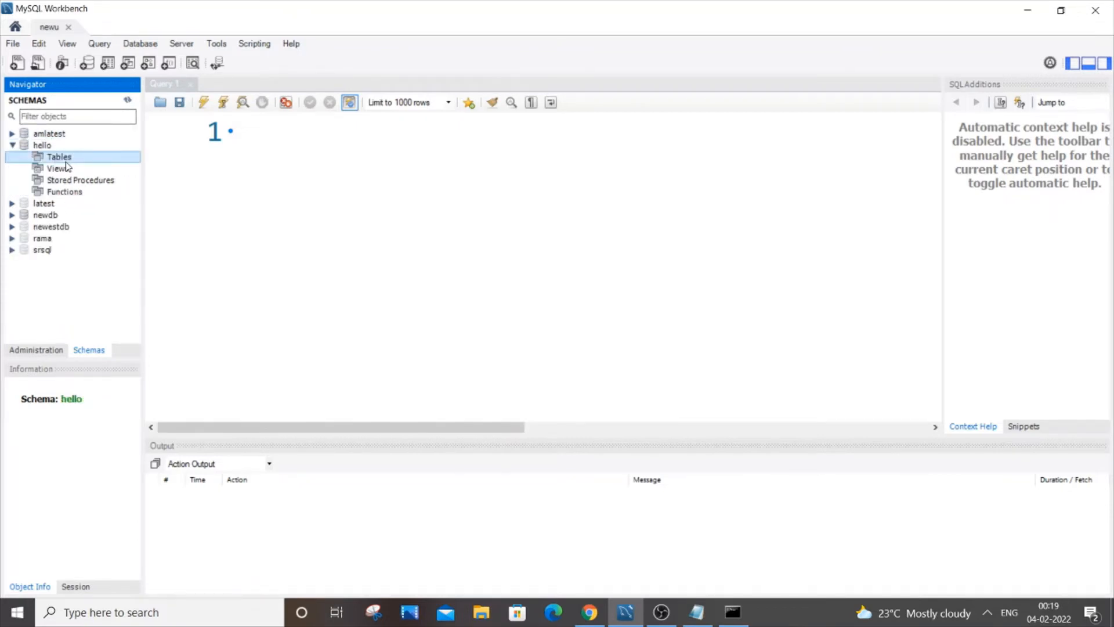
left_click(11, 145)
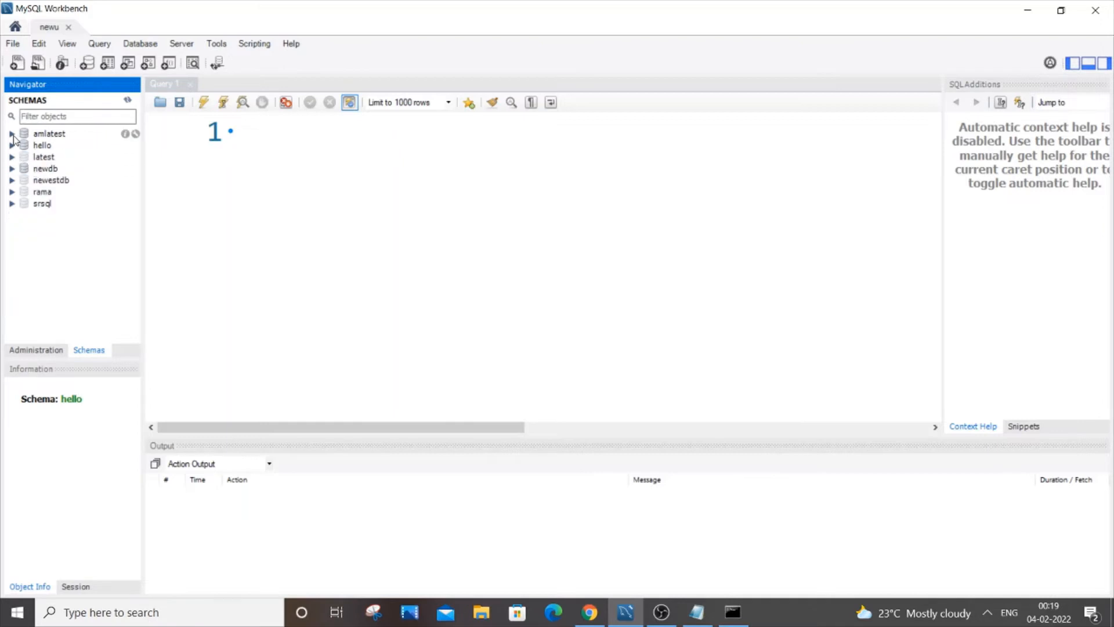
left_click(11, 134)
left_click(26, 145)
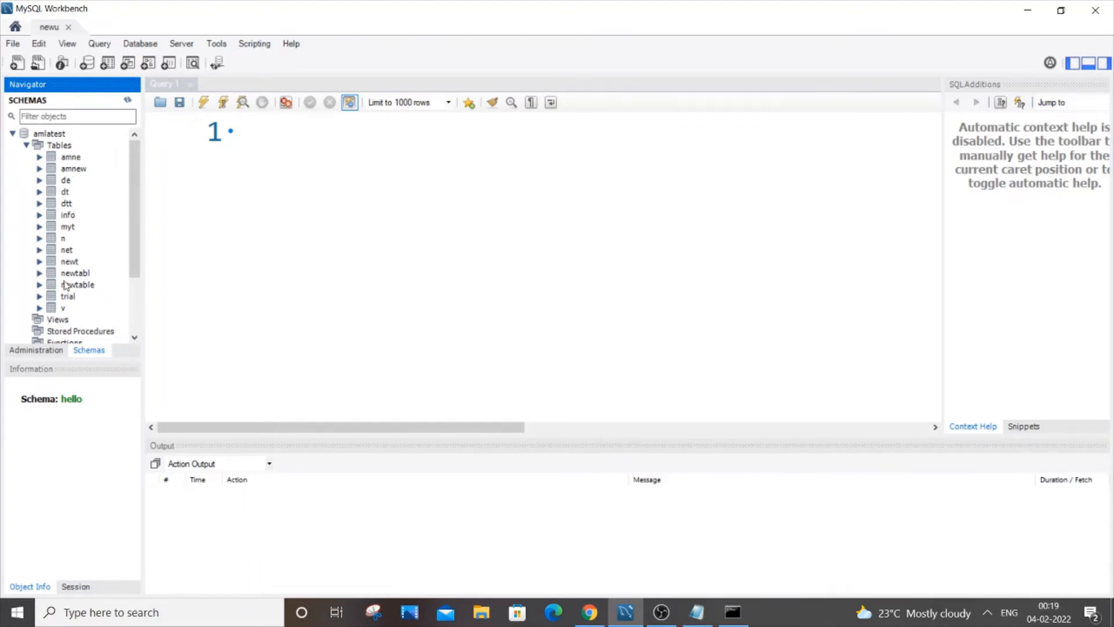
left_click(26, 145)
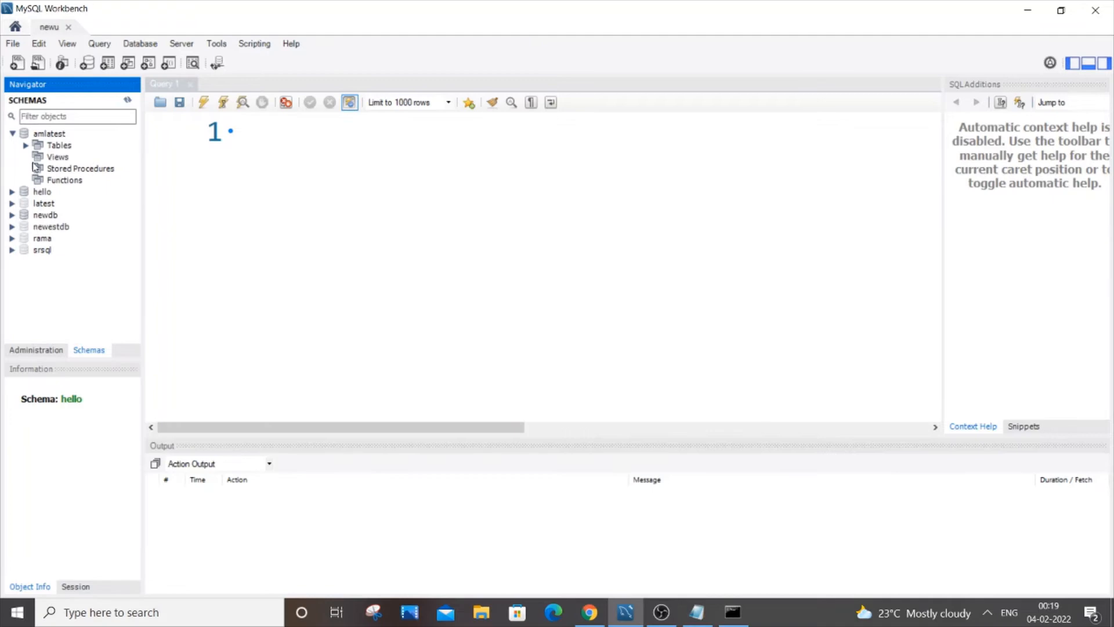
left_click(13, 191)
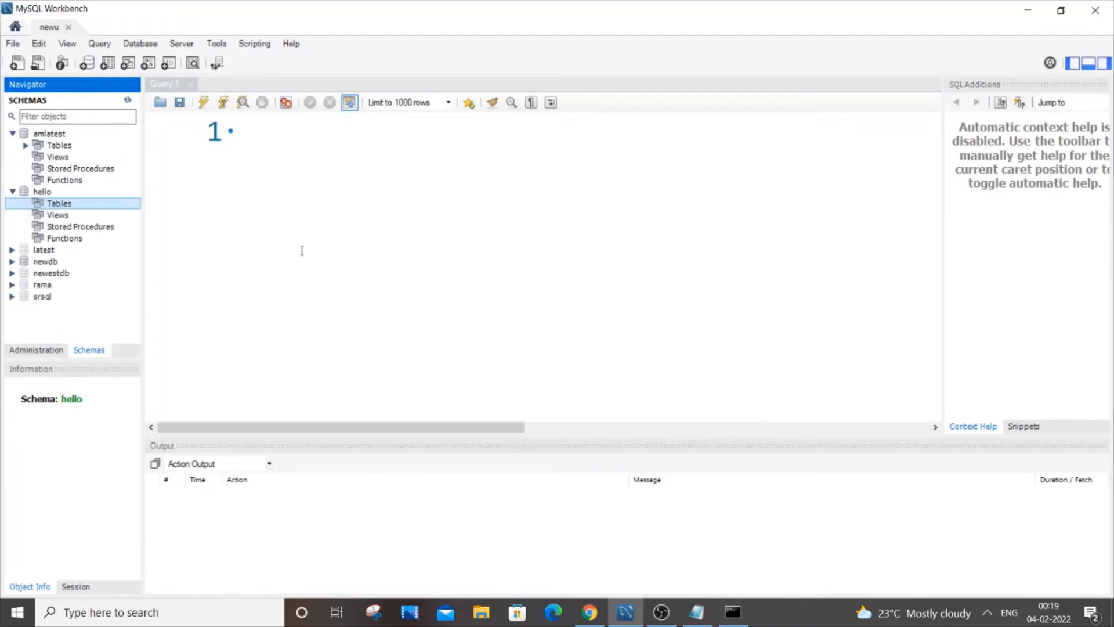
Return to Command Prompt and exit the MySQL client.
left_click(733, 612)
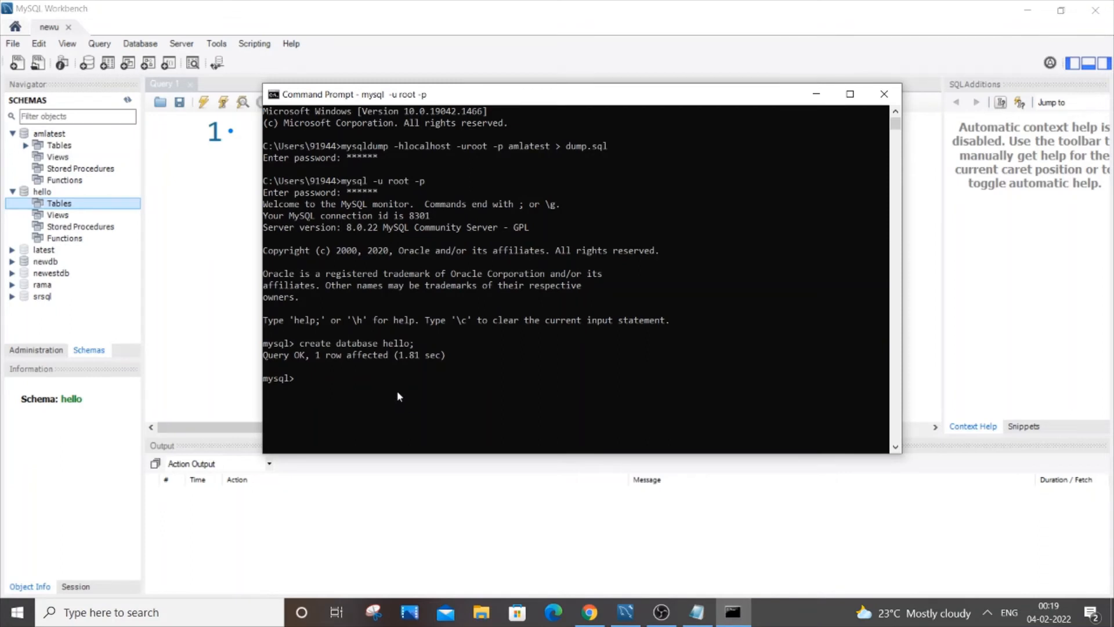
type("exit;")
key("Return")
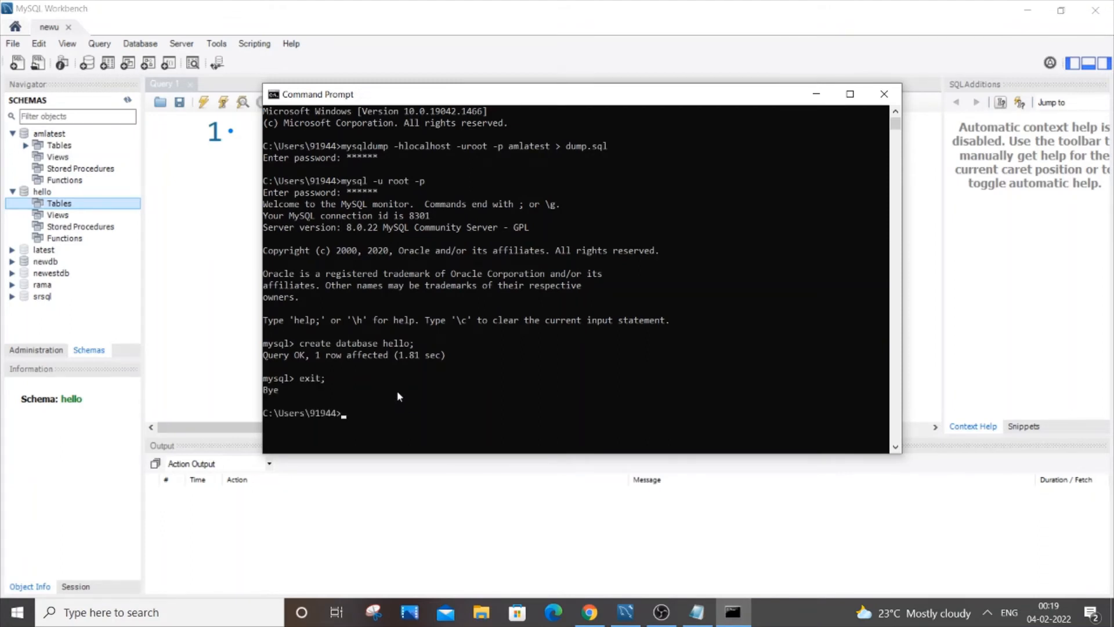
Import dump.sql into the hello database with the mysql command on localhost as root, entering the account password.
type("mysq")
type("l -hlocalhost -uroot -p hello <dum")
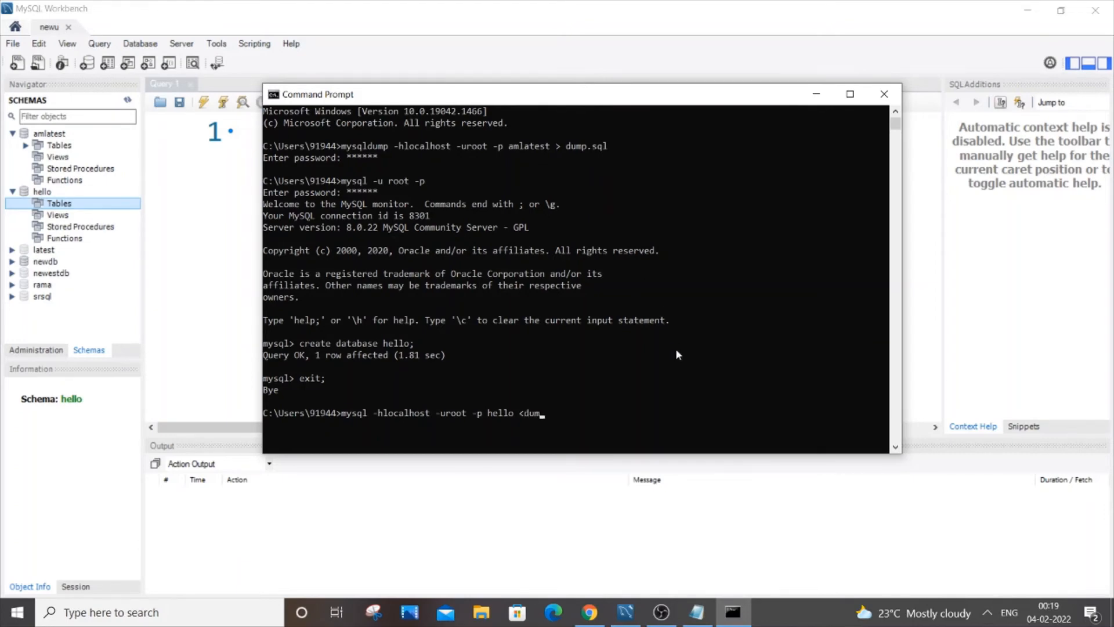
type("p")
key("BackSpace")
key("BackSpace")
key("BackSpace")
key("BackSpace")
type("dump.sql")
key("Return")
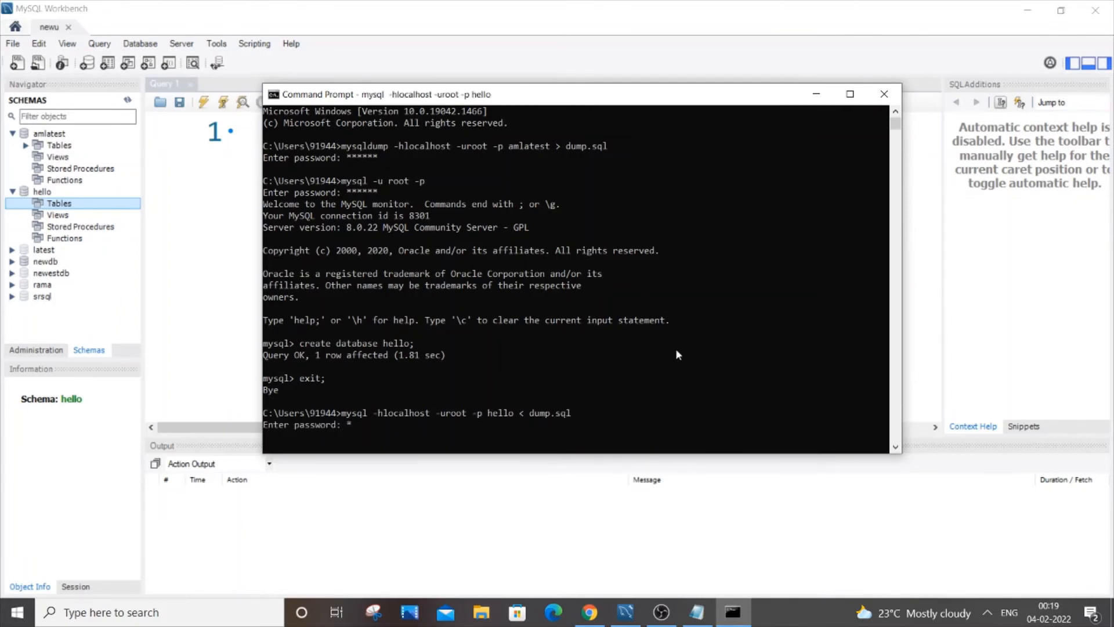
type("*****")
key("Return")
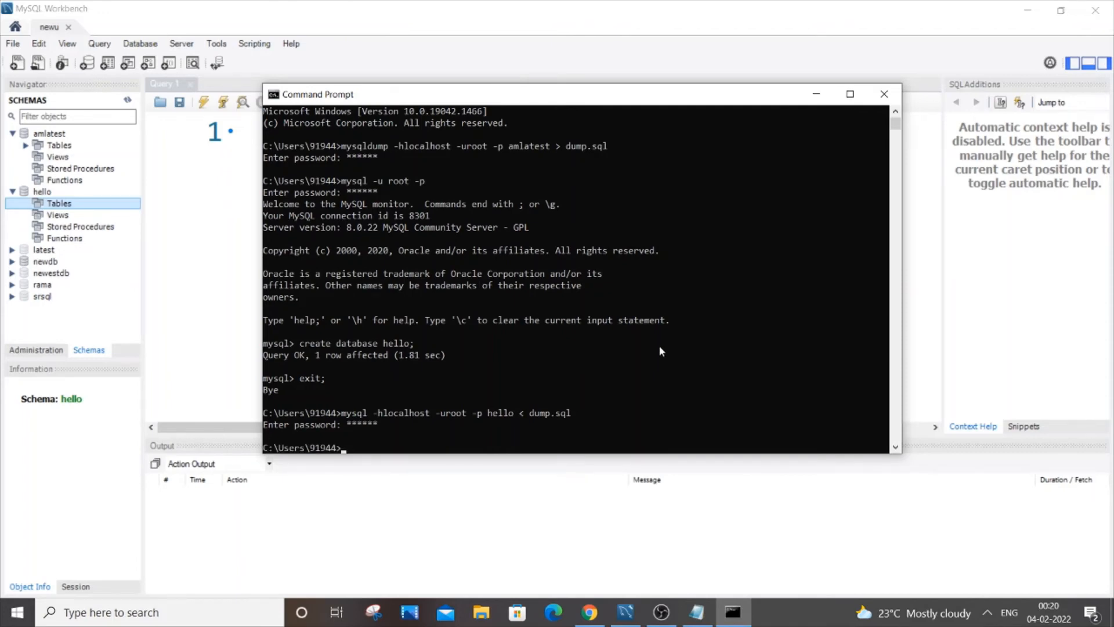
Minimize Command Prompt and check the imported tables of hello against those of amlatest in MySQL Workbench.
left_click(816, 93)
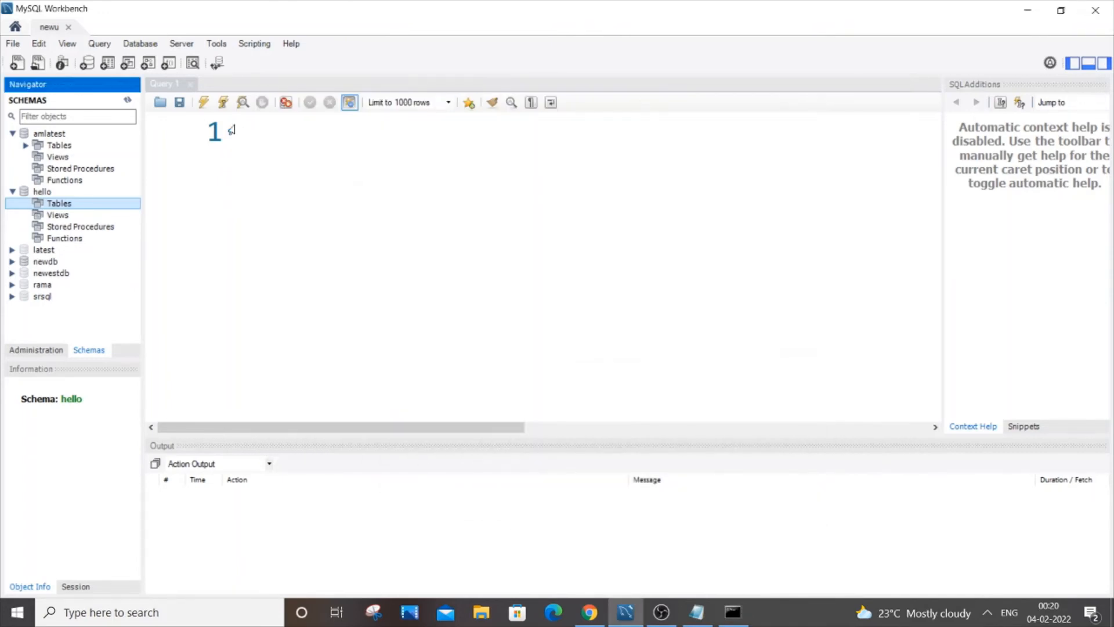
left_click(12, 134)
left_click(12, 145)
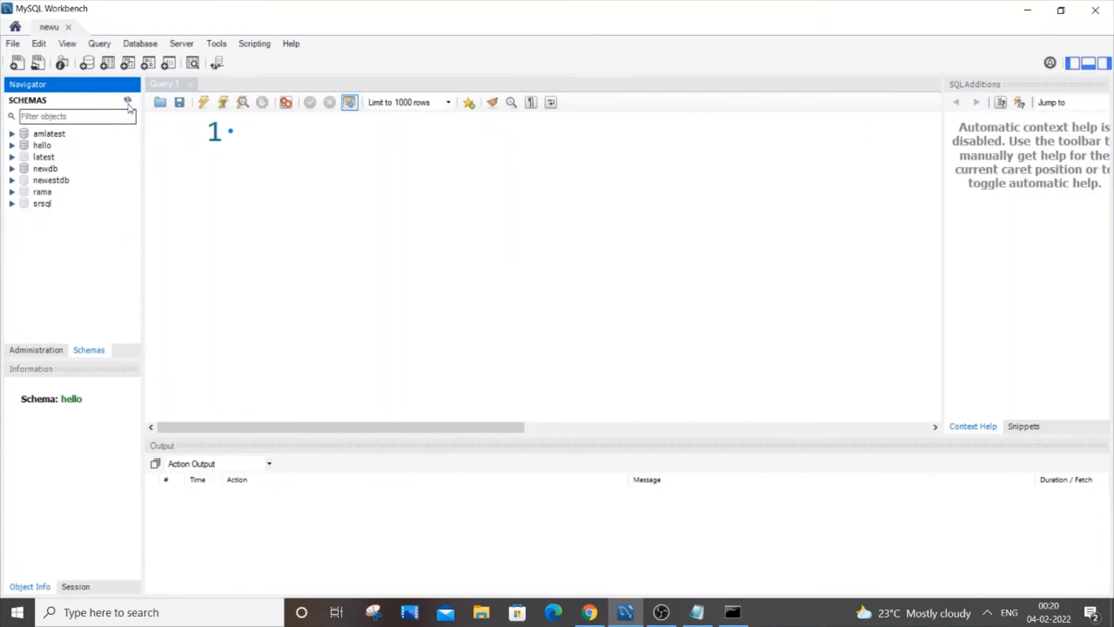
left_click(11, 145)
left_click(26, 157)
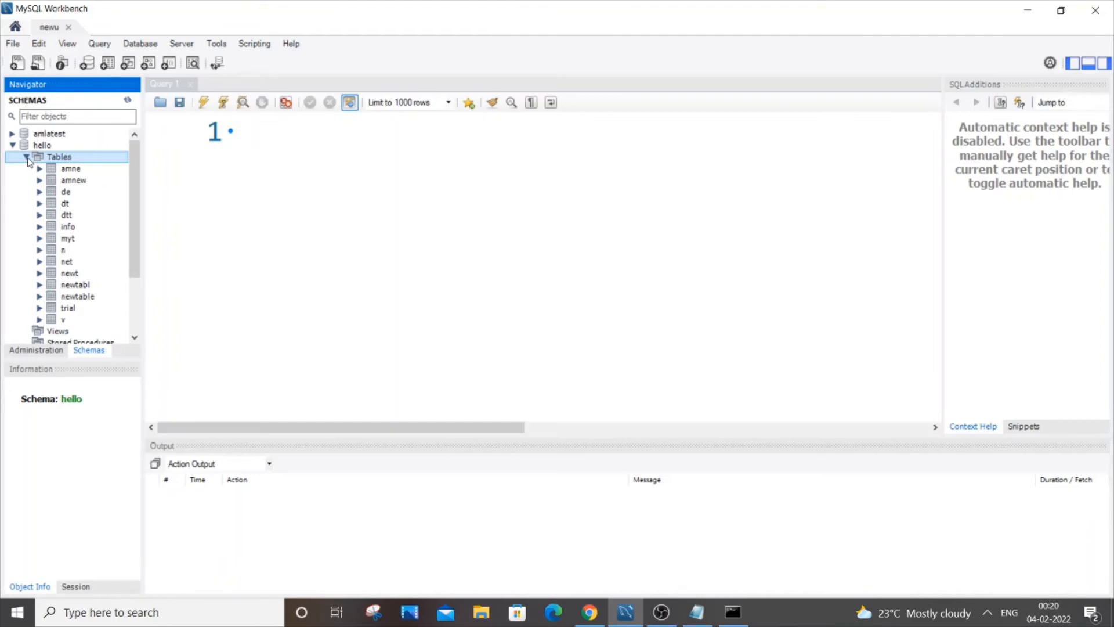
left_click(26, 157)
left_click(26, 157)
left_click(12, 133)
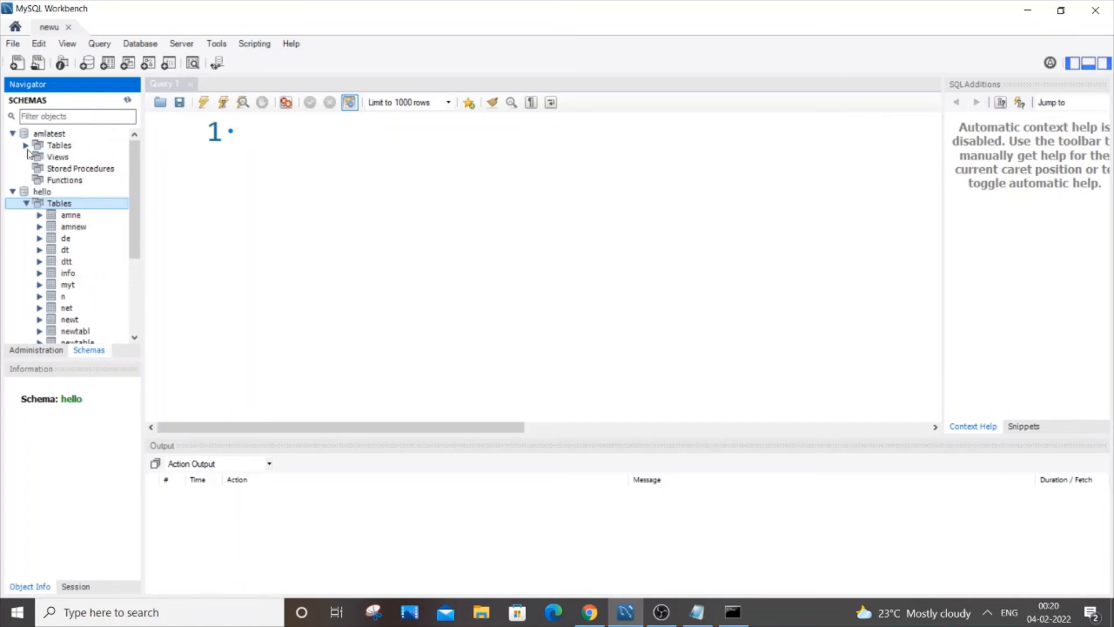
left_click(26, 145)
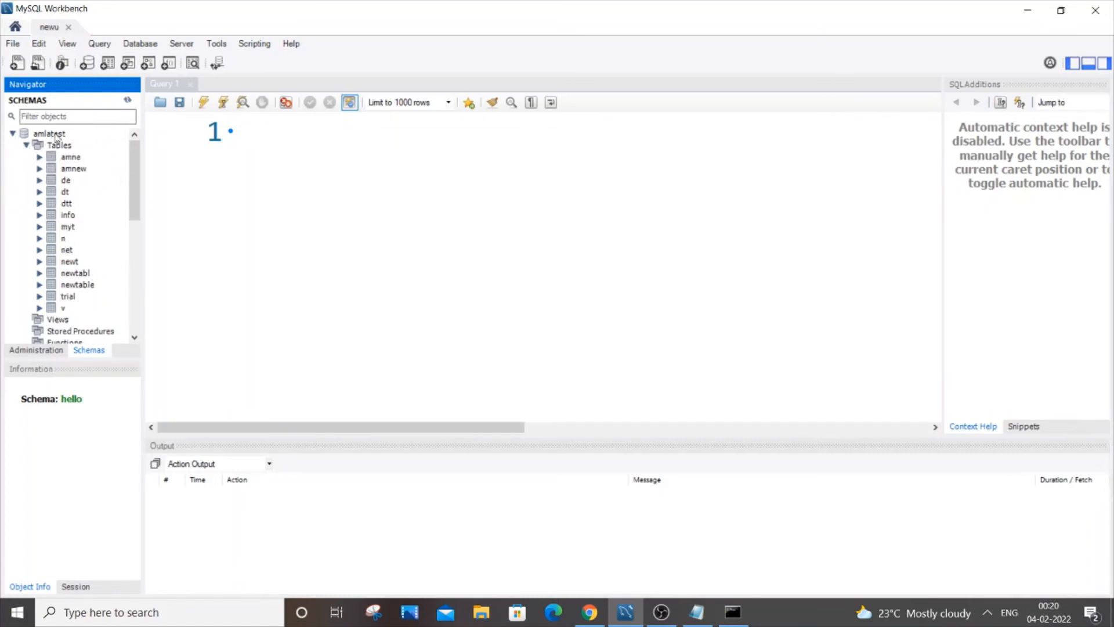
double_click(57, 144)
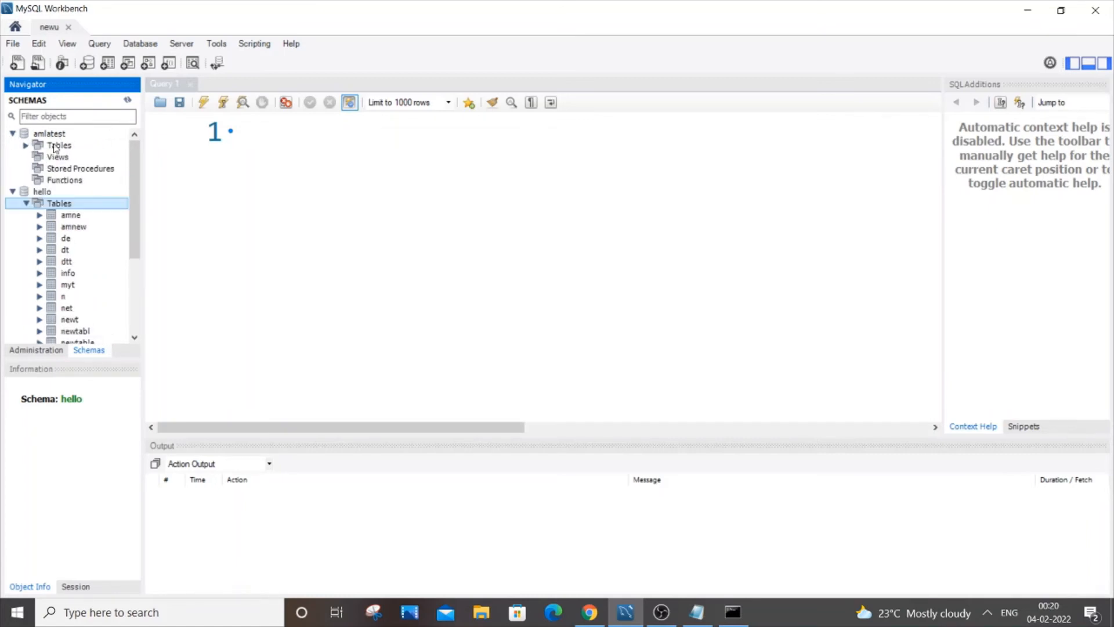
left_click(13, 193)
left_click(12, 134)
double_click(50, 144)
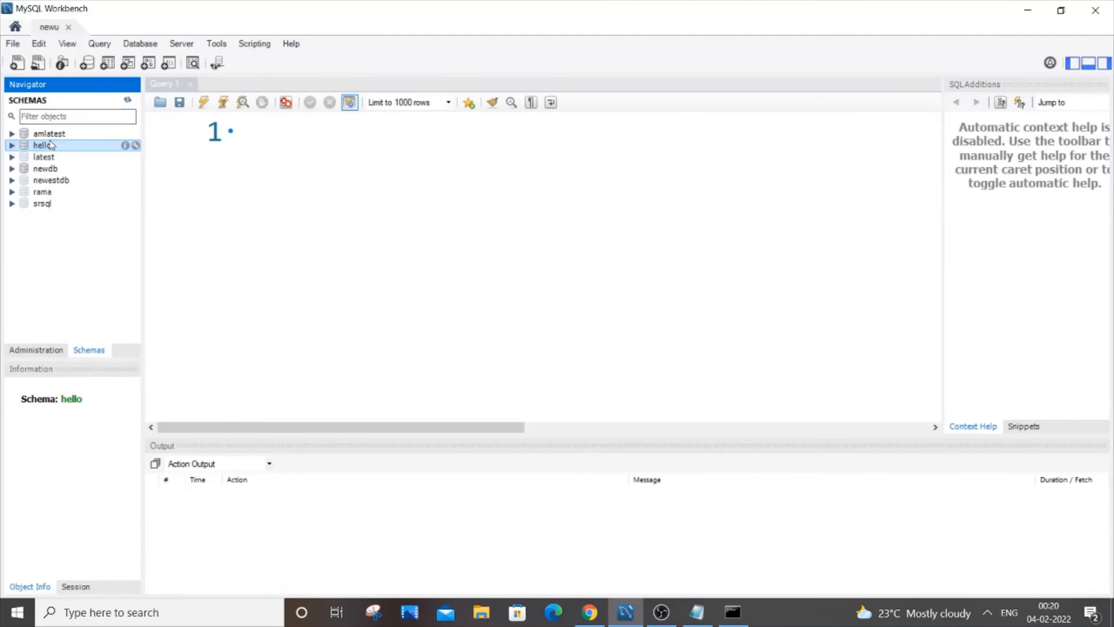
Switch to Command Prompt and log in to the MySQL client again as root, entering the account password.
left_click(732, 612)
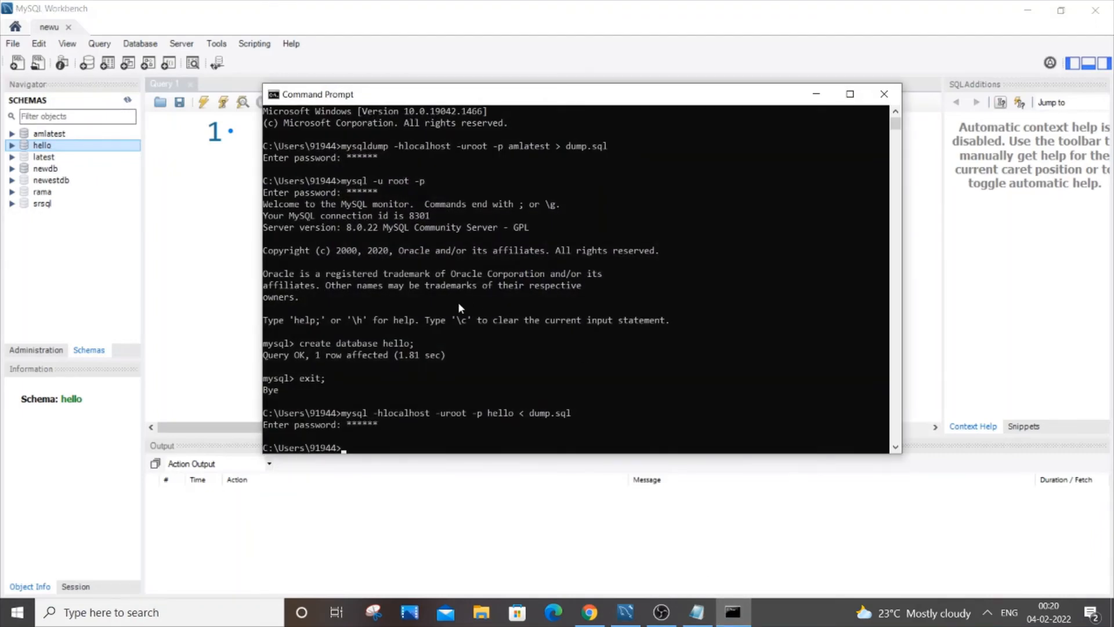
key("Up")
key("Up")
key("Return")
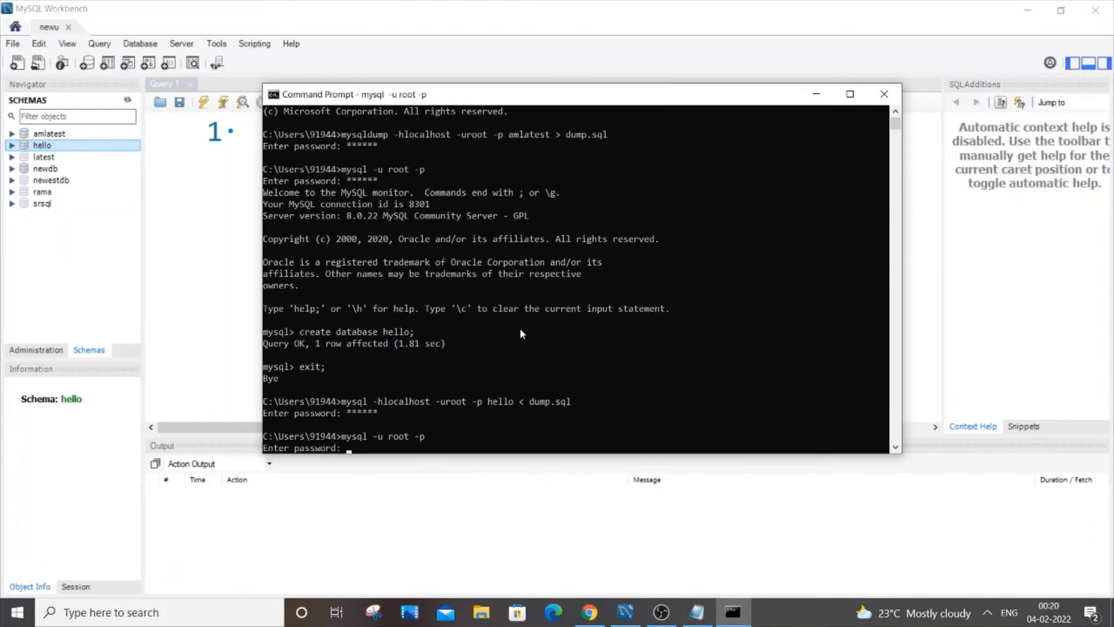
type("******")
key("Return")
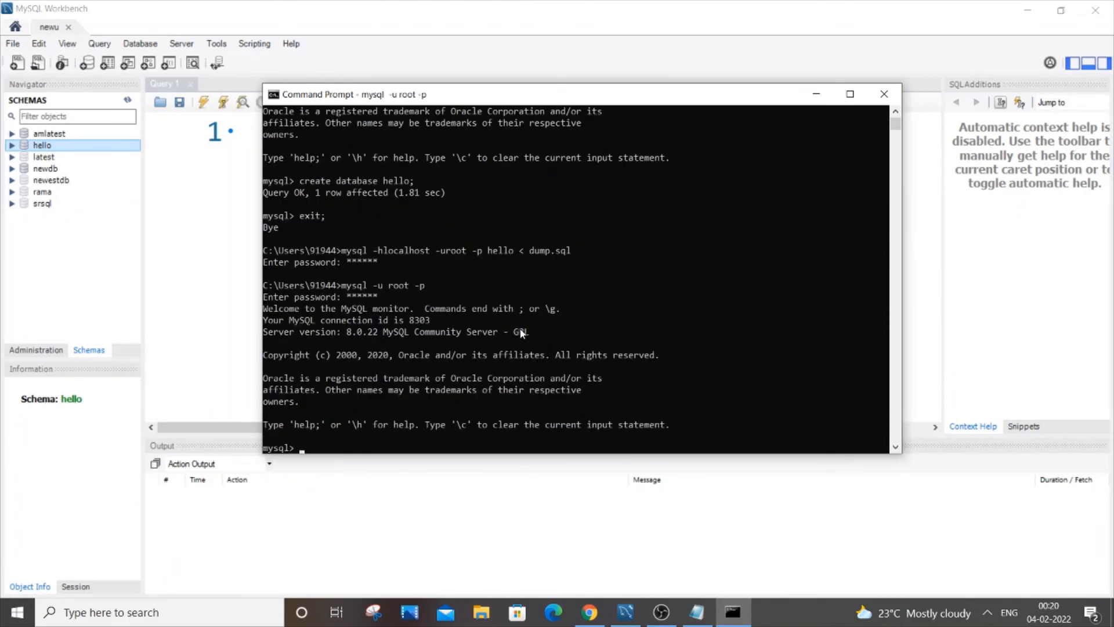
Drop the old amlatest database.
type("drop database amlatest;")
key("Return")
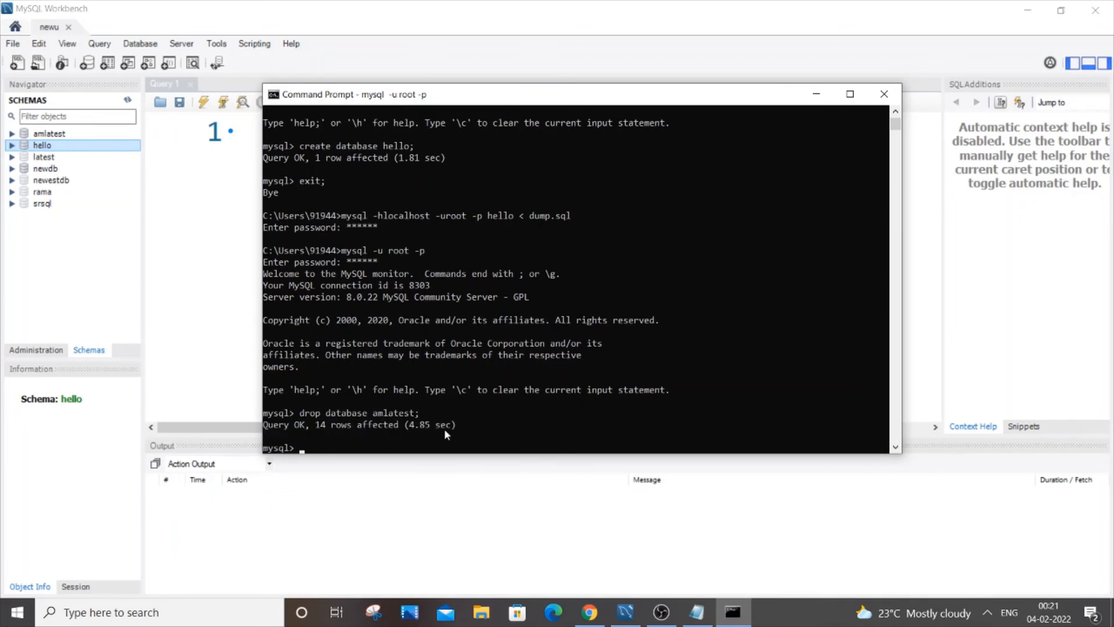
Refresh the schema list in MySQL Workbench and inspect the tables under the hello schema.
left_click(128, 100)
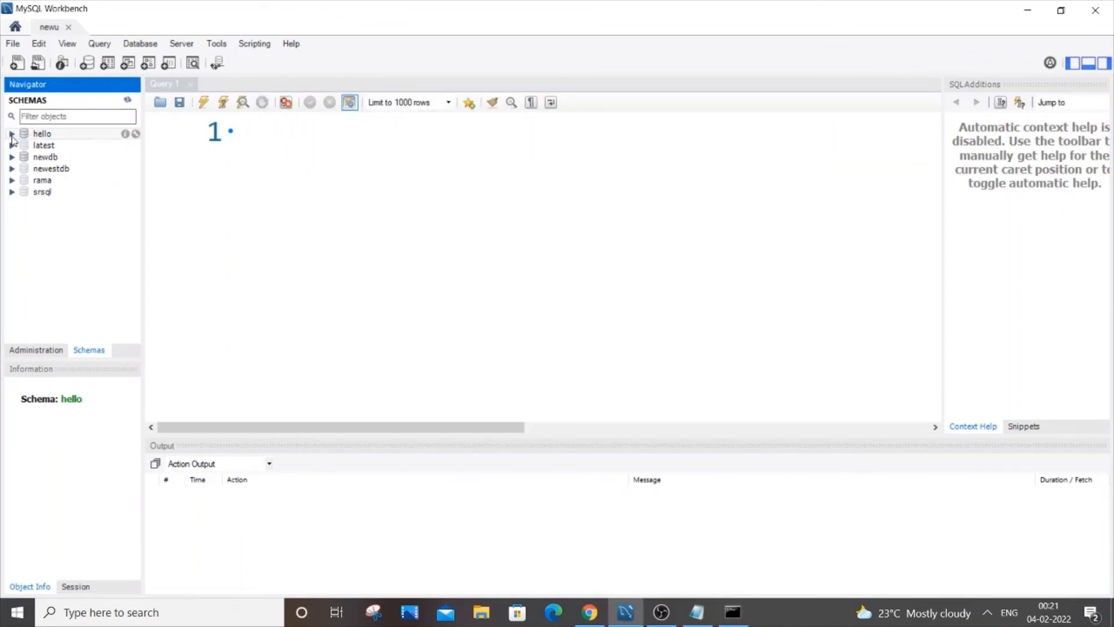
left_click(11, 134)
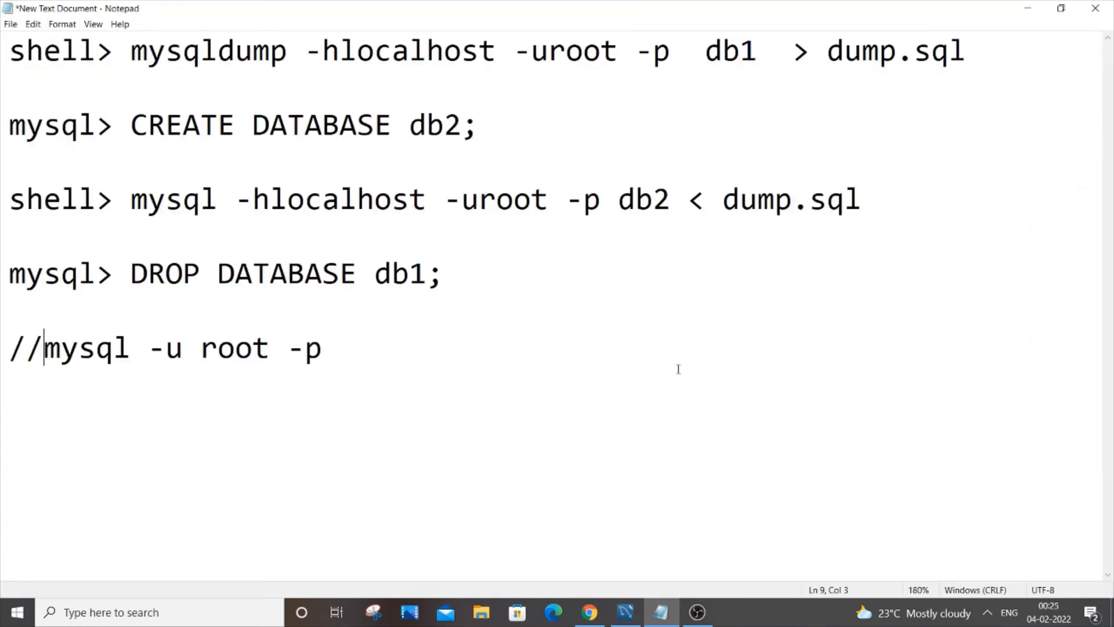
left_click_drag(114, 51, 7, 52)
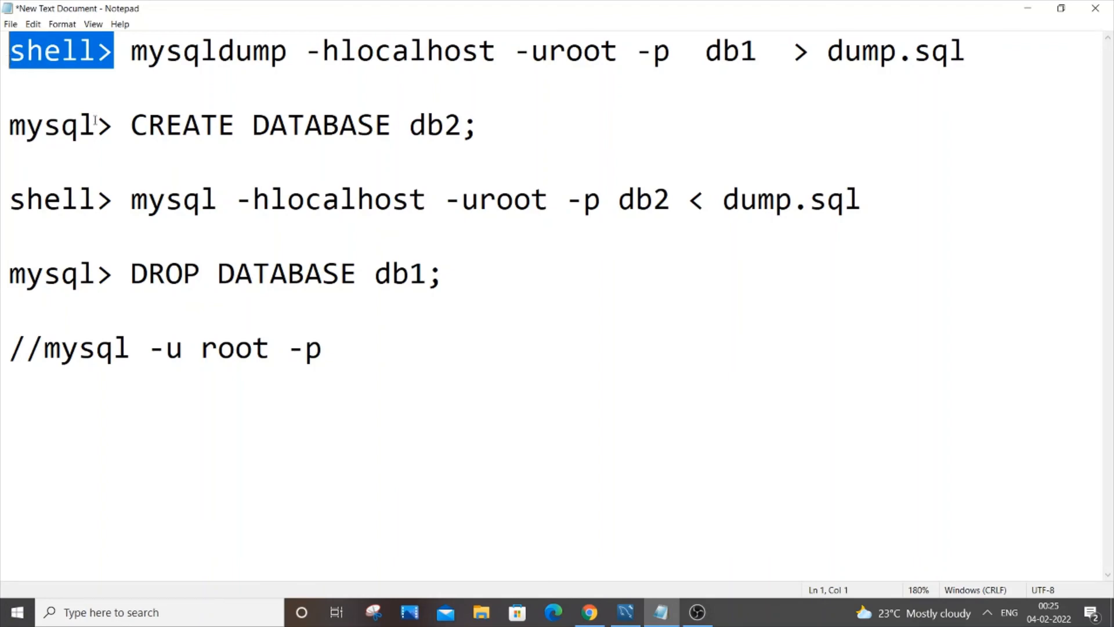
left_click_drag(114, 125, 4, 127)
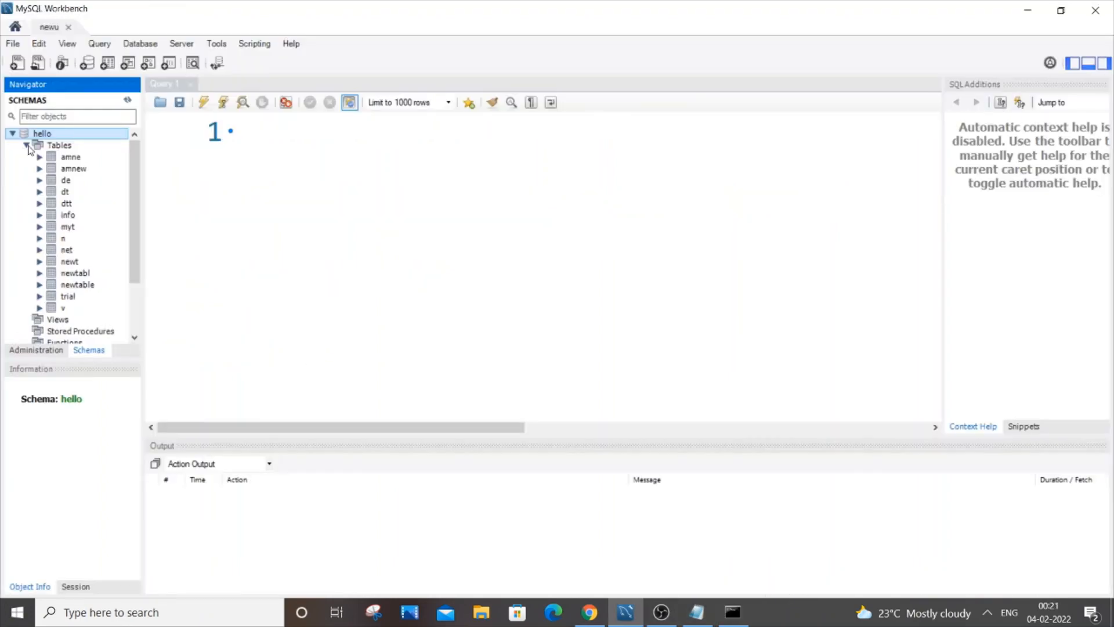
left_click(26, 145)
left_click(25, 145)
left_click(25, 146)
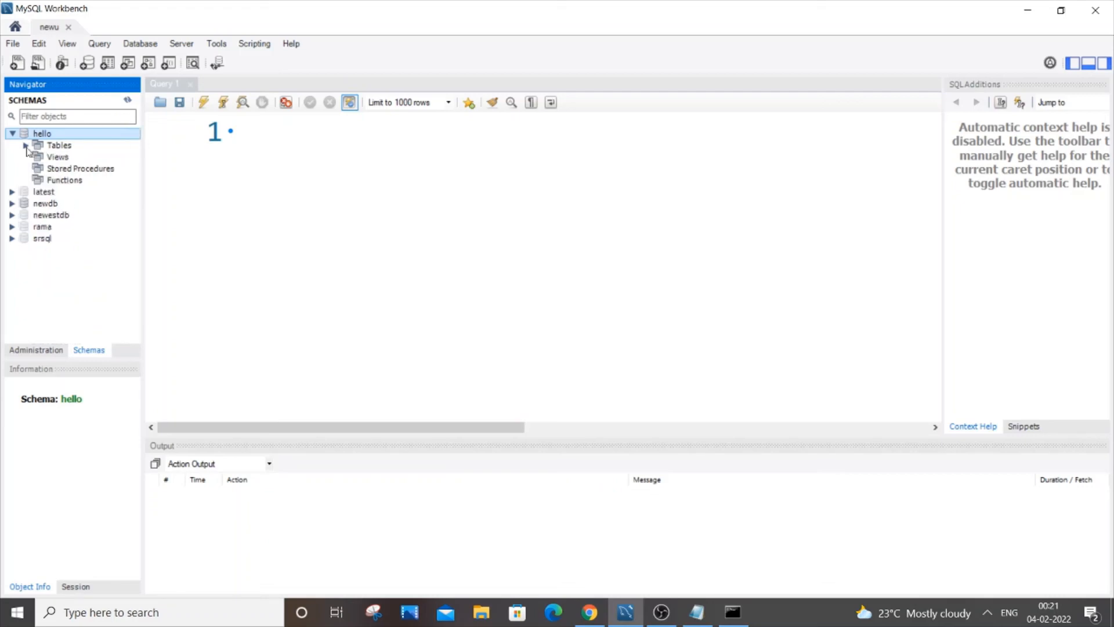